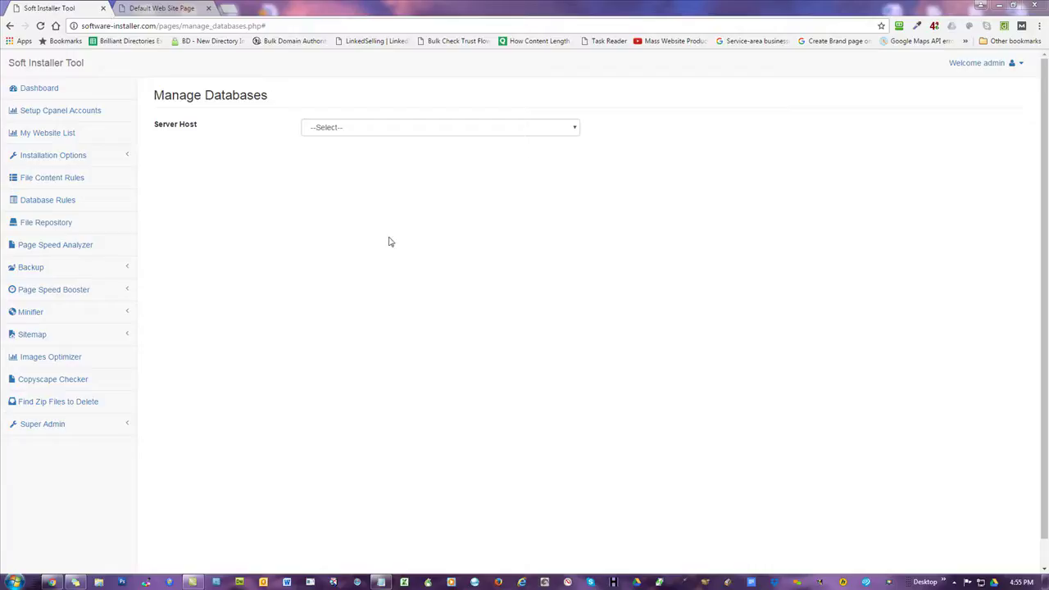
Open Manage Databases from the installation options and choose mowg-samples.com as the server host.
{"action": "left_click", "coordinate": [68, 161]}
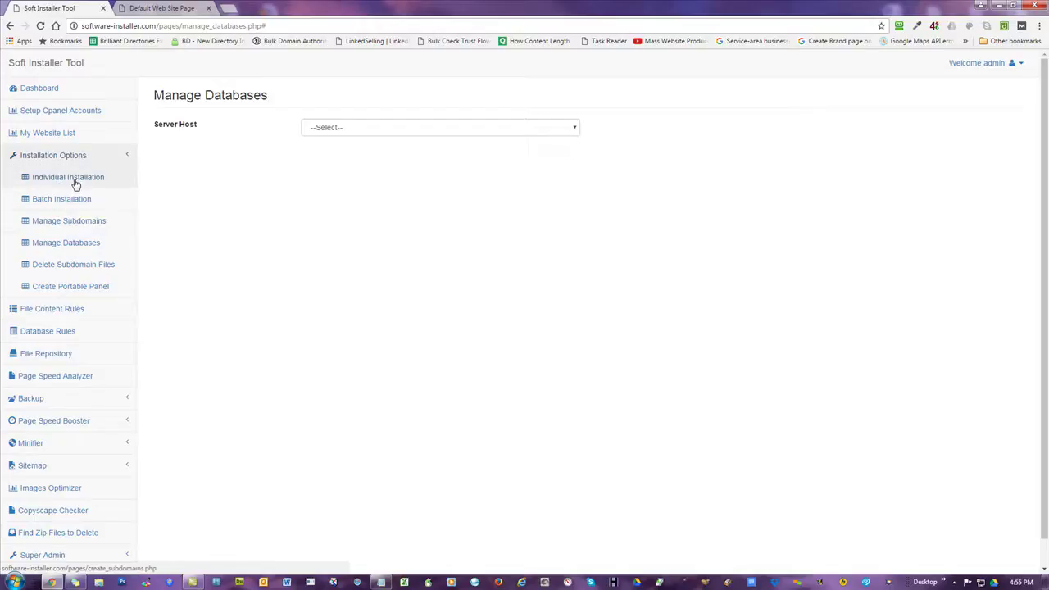
{"action": "left_click", "coordinate": [65, 244]}
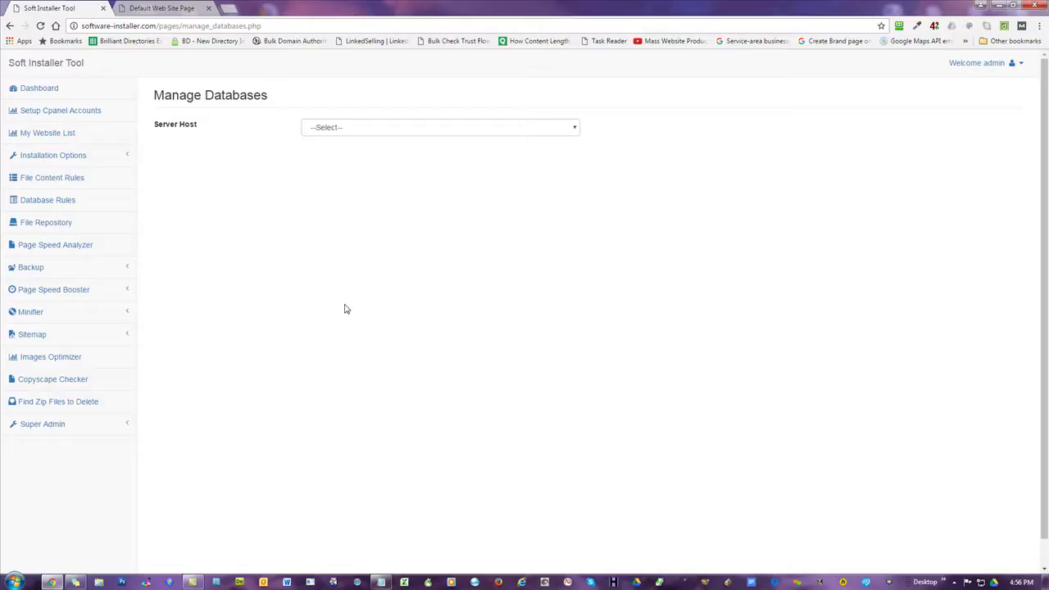
{"action": "left_click", "coordinate": [412, 129]}
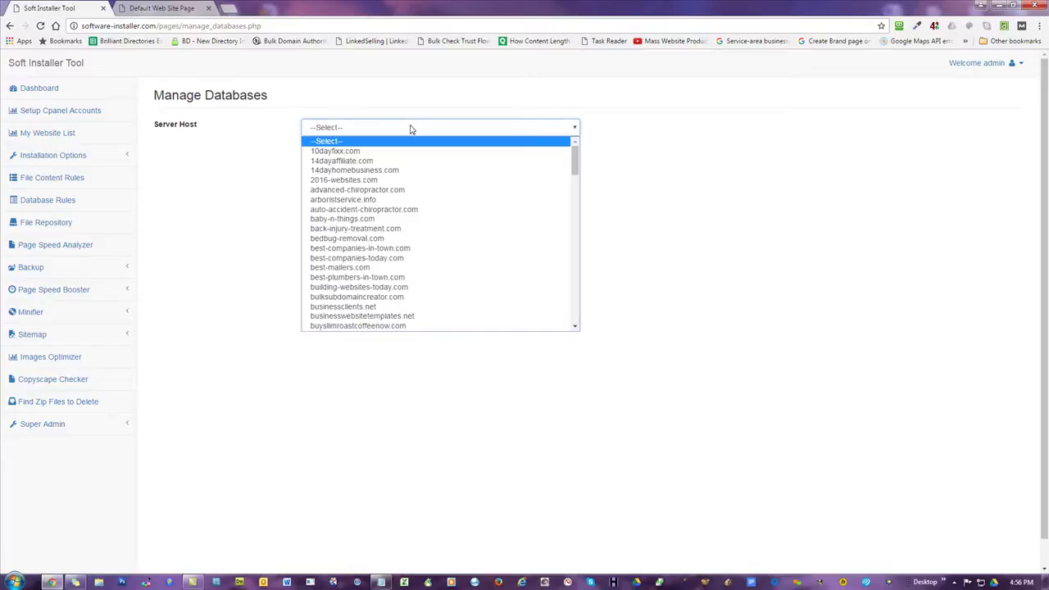
{"action": "scroll", "coordinate": [414, 164], "scroll_direction": "down", "scroll_amount": 15}
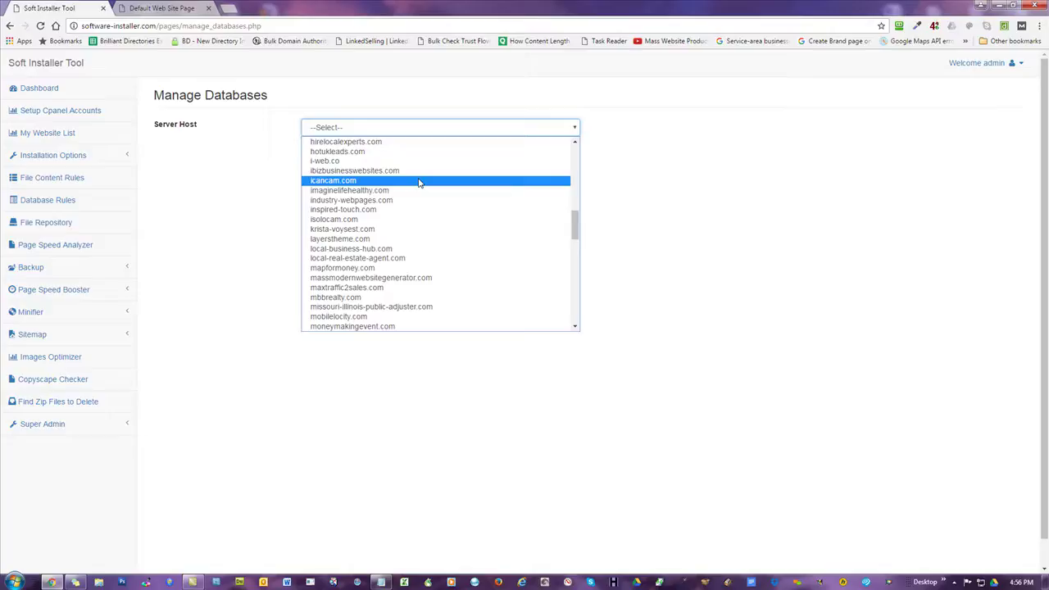
{"action": "scroll", "coordinate": [417, 182], "scroll_direction": "down", "scroll_amount": 3}
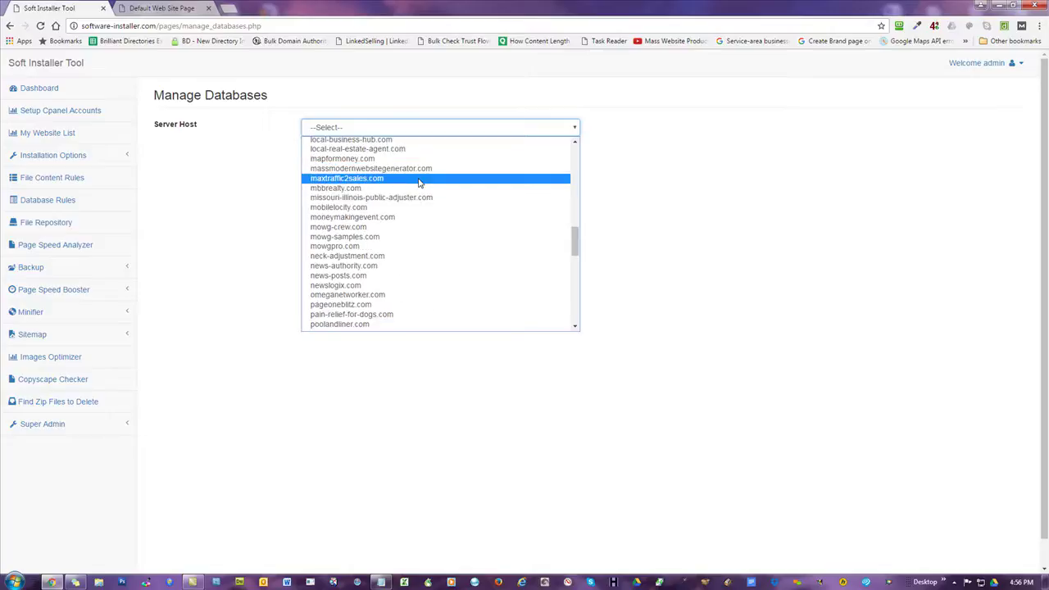
{"action": "left_click", "coordinate": [361, 236]}
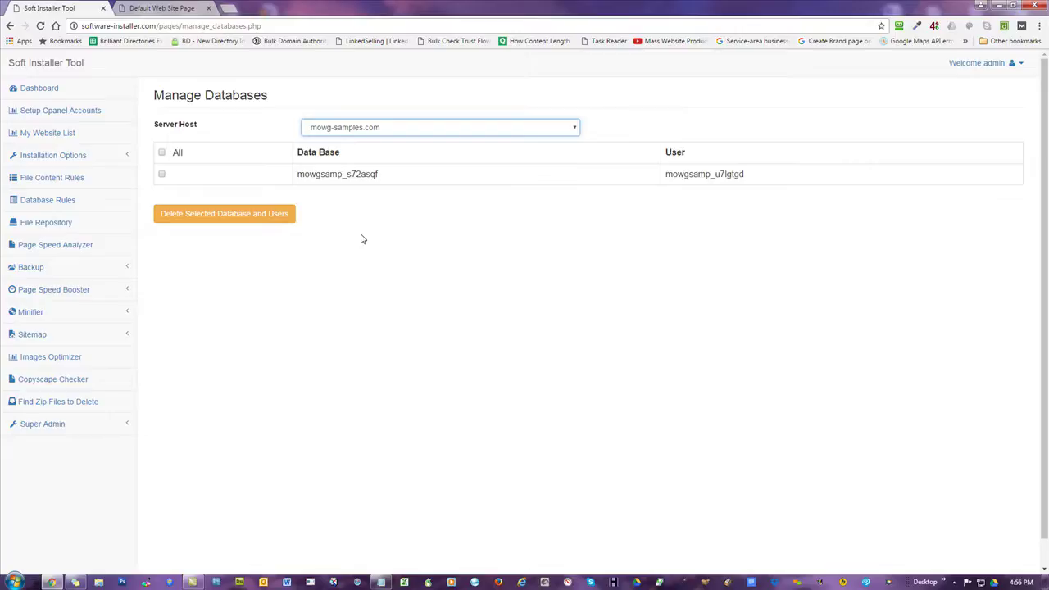
Select all databases listed for mowg-samples.com and delete them together with their users, confirming the removal.
{"action": "left_click", "coordinate": [161, 161]}
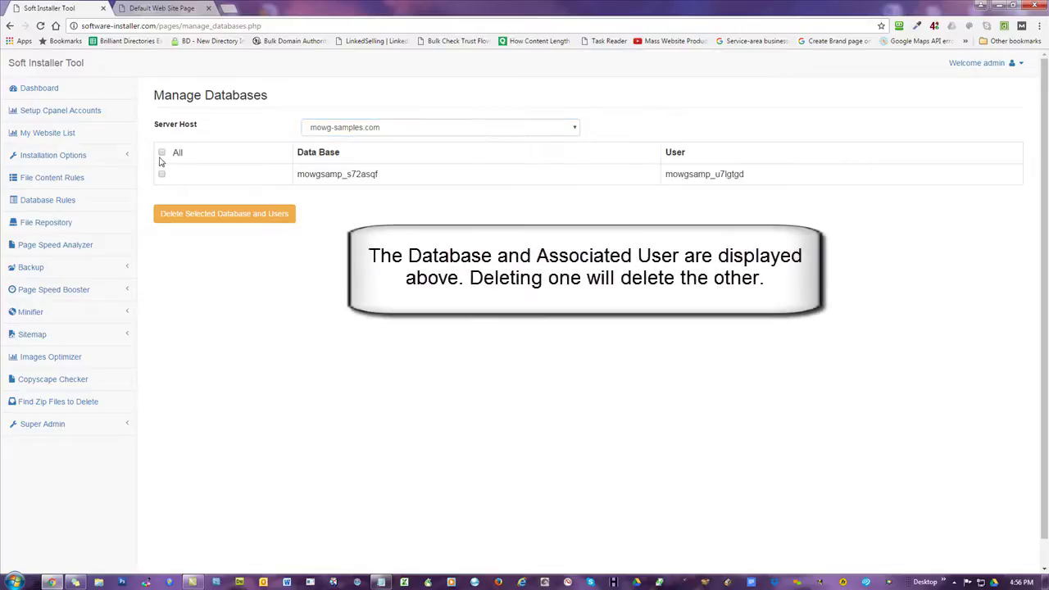
{"action": "left_click", "coordinate": [164, 152]}
{"action": "left_click_drag", "start_coordinate": [761, 175], "coordinate": [669, 167]}
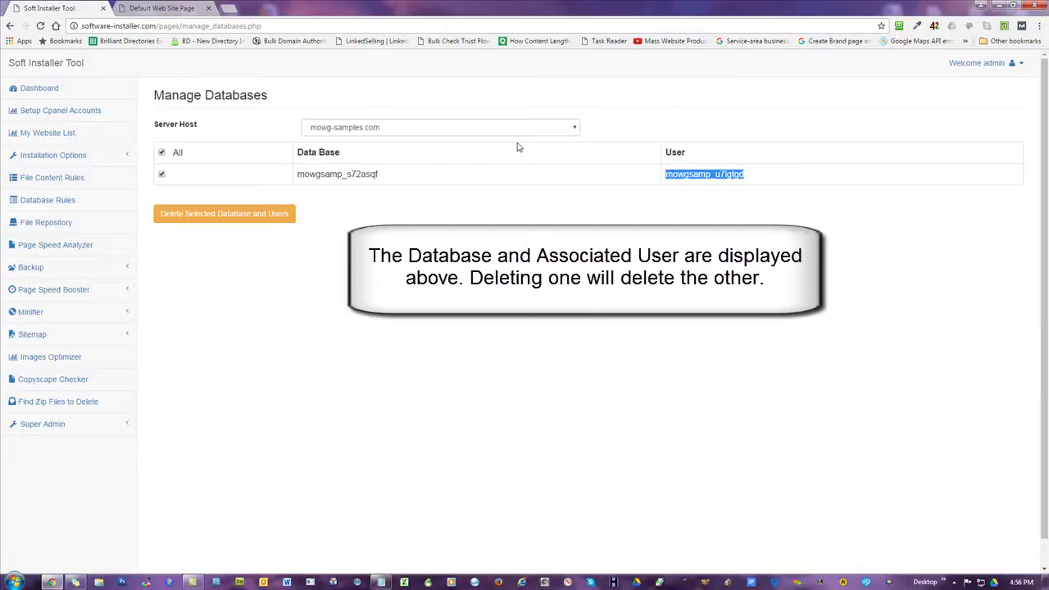
{"action": "left_click_drag", "start_coordinate": [398, 173], "coordinate": [296, 173]}
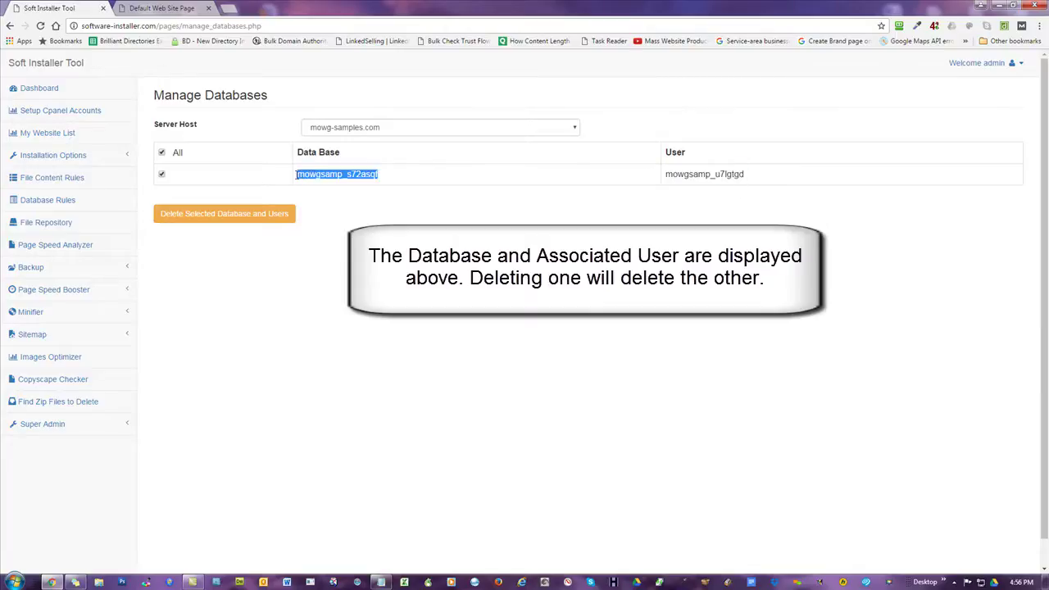
{"action": "left_click", "coordinate": [536, 191]}
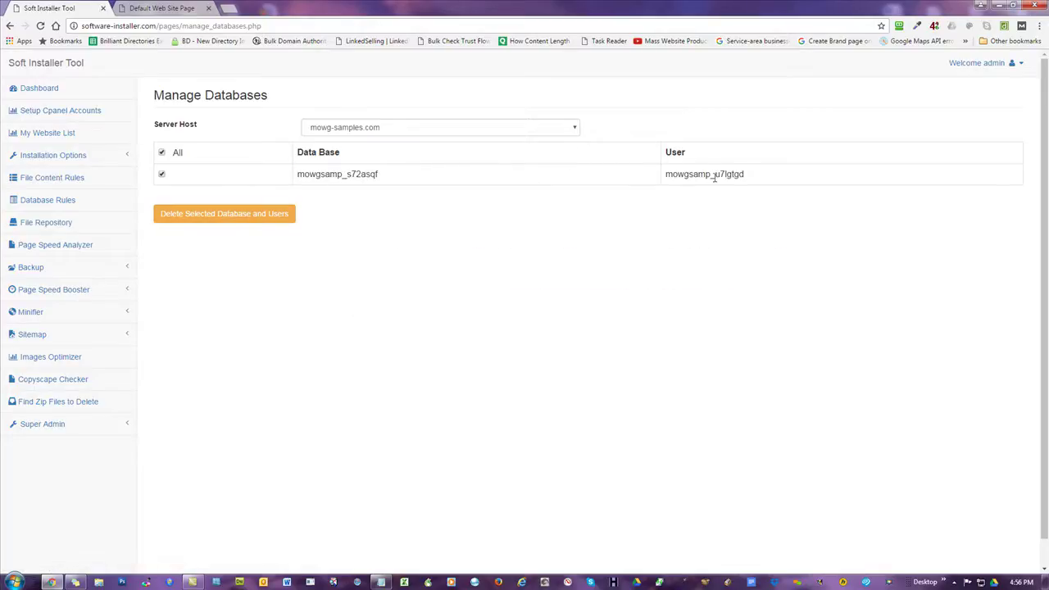
{"action": "left_click", "coordinate": [188, 213]}
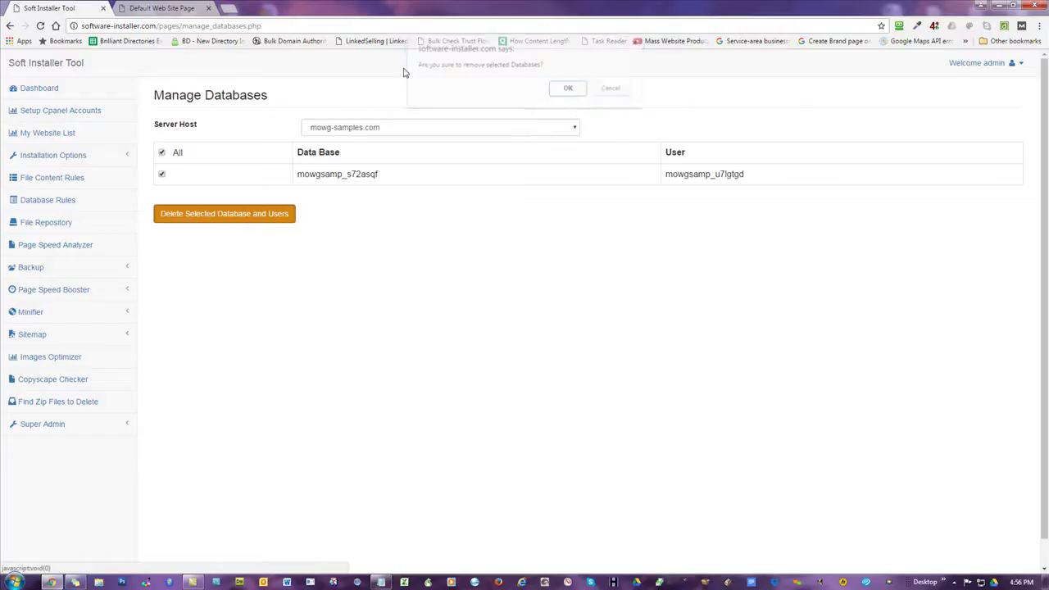
{"action": "left_click", "coordinate": [566, 91]}
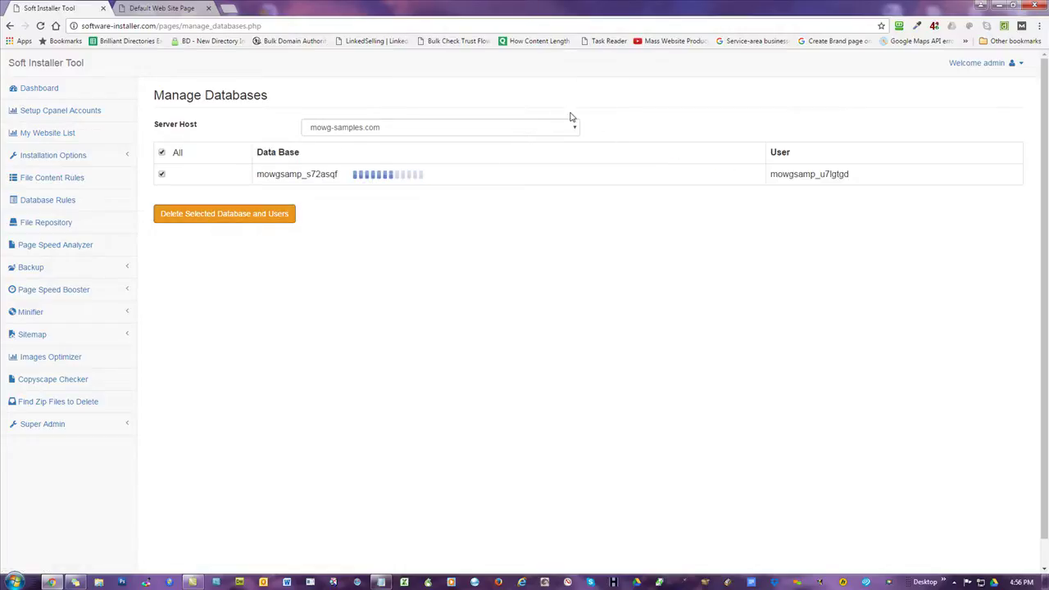
Switch to the chicago-roofers.mowg-samples.com page and remove the path after the domain from its address.
{"action": "left_click", "coordinate": [143, 8]}
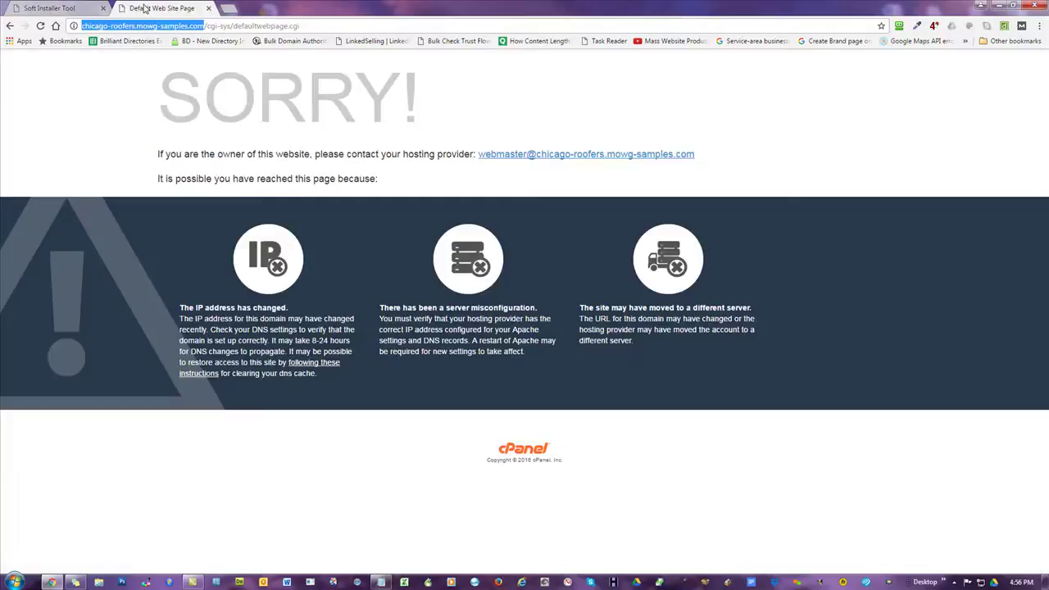
{"action": "left_click_drag", "start_coordinate": [205, 25], "coordinate": [257, 25]}
{"action": "key", "text": "Delete"}
{"action": "key", "text": "Delete"}
{"action": "key", "text": "Delete"}
{"action": "key", "text": "Delete"}
{"action": "key", "text": "Delete"}
{"action": "key", "text": "Delete"}
{"action": "key", "text": "Delete"}
{"action": "key", "text": "Delete"}
{"action": "key", "text": "Delete"}
{"action": "key", "text": "Delete"}
{"action": "key", "text": "Delete"}
{"action": "key", "text": "Delete"}
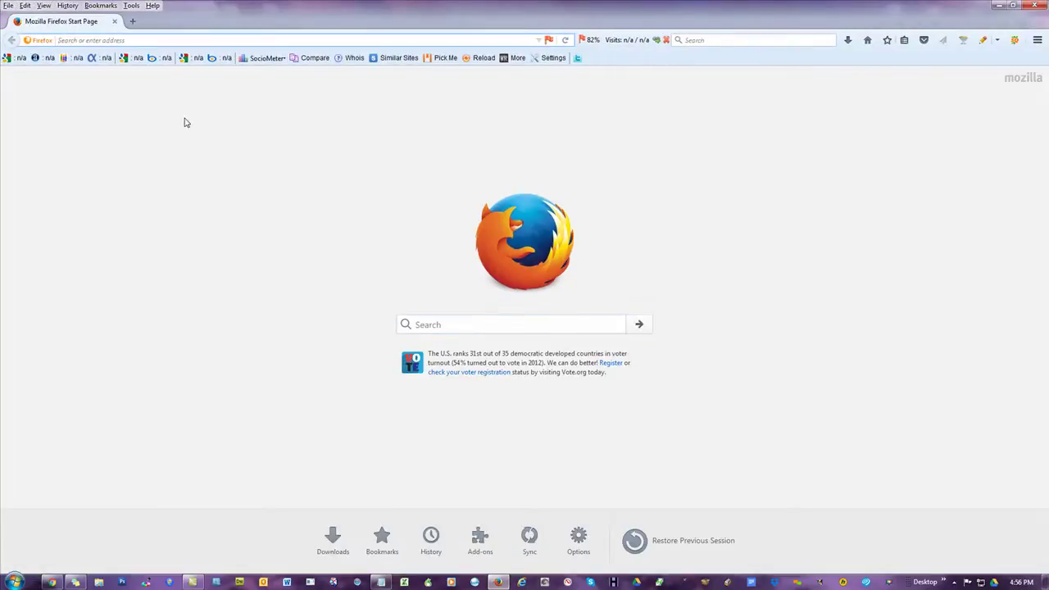
Switch to Firefox to load chicago-roofers.mowg-samples.com, and close that subdomain's default page in Chrome.
{"action": "type", "text": "chicago-roofers.mowg-samples.com"}
{"action": "key", "text": "Return"}
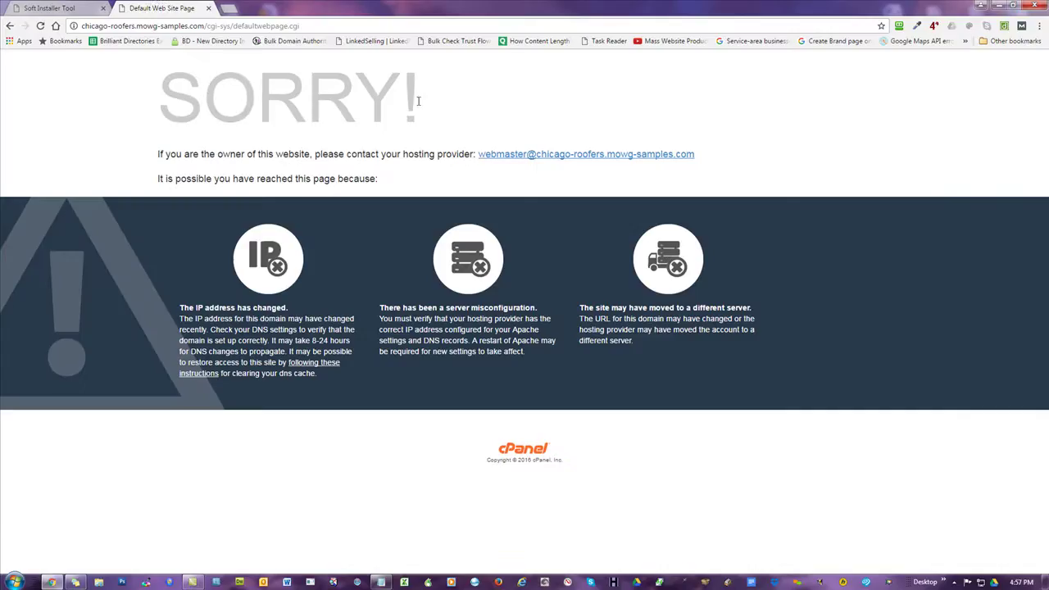
{"action": "left_click", "coordinate": [208, 8]}
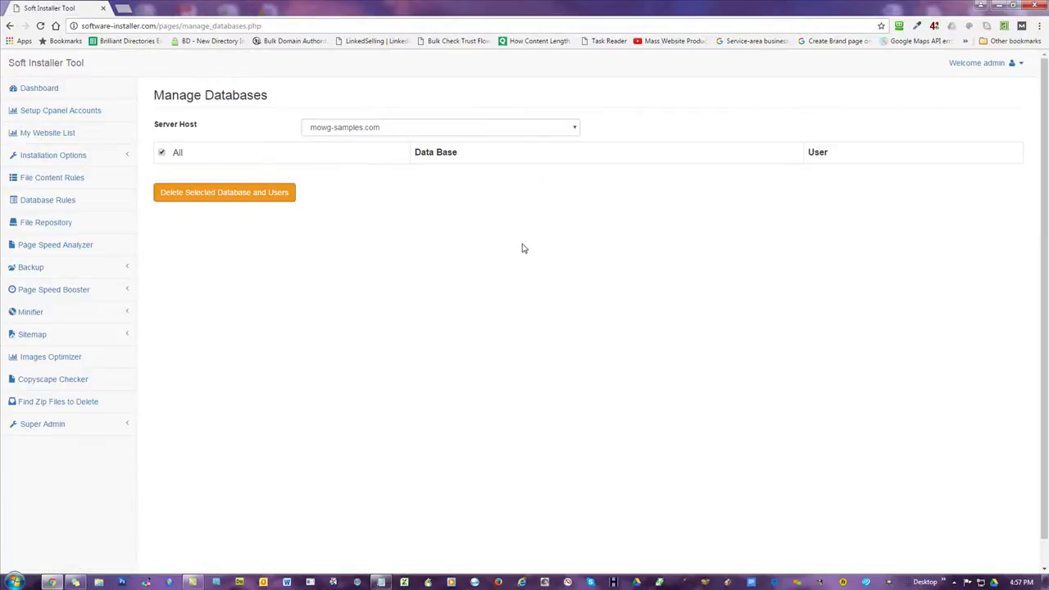
Open Manage Subdomains for the server host mowg-samples.com and select all of its subdomains.
{"action": "left_click", "coordinate": [76, 159]}
{"action": "left_click", "coordinate": [73, 220]}
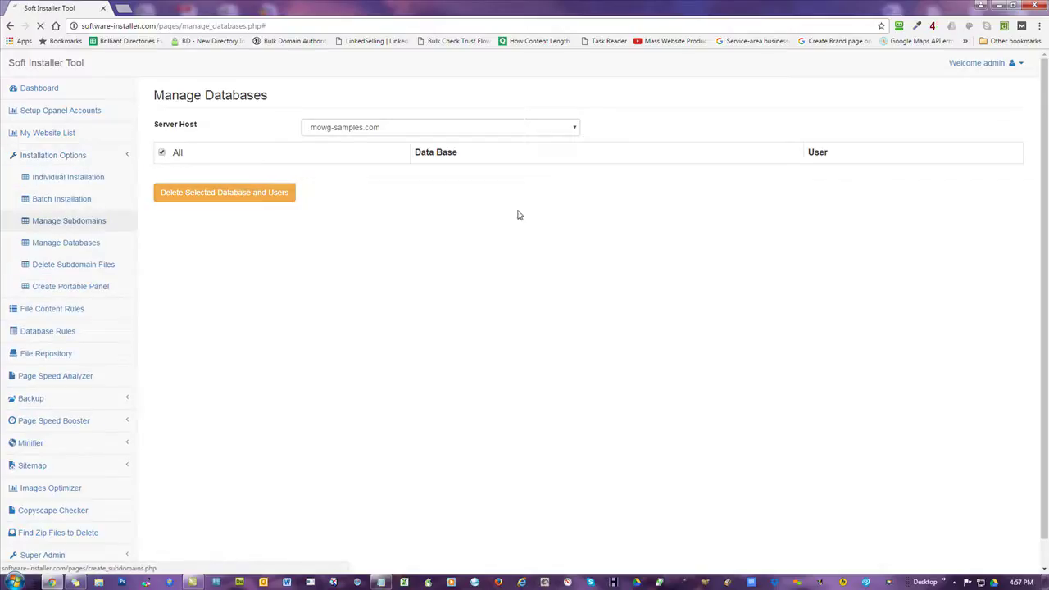
{"action": "left_click", "coordinate": [360, 127]}
{"action": "scroll", "coordinate": [385, 213], "scroll_direction": "down", "scroll_amount": 4}
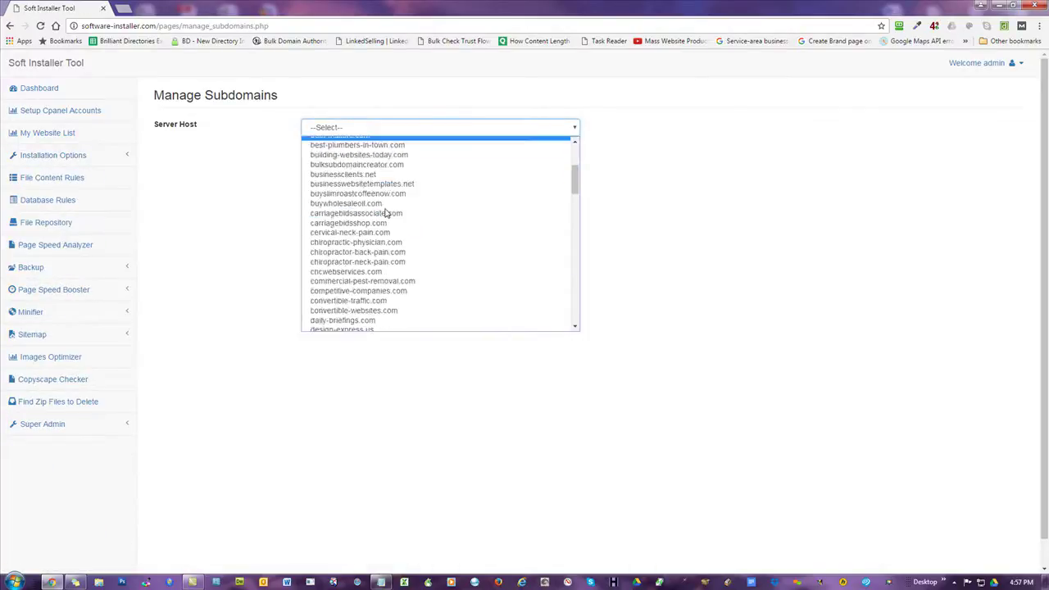
{"action": "scroll", "coordinate": [385, 213], "scroll_direction": "down", "scroll_amount": 8}
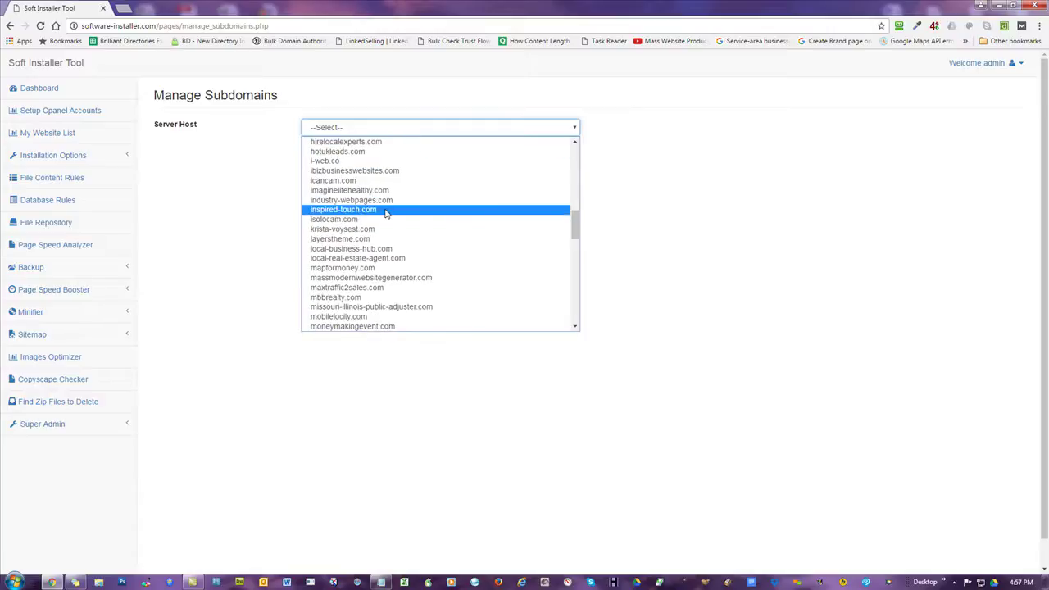
{"action": "scroll", "coordinate": [385, 213], "scroll_direction": "down", "scroll_amount": 3}
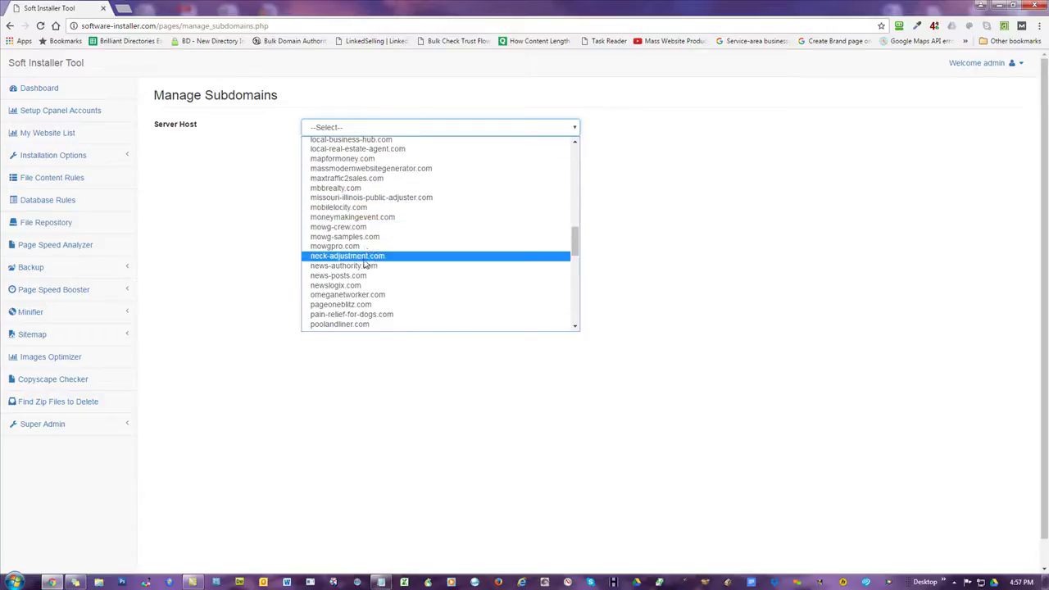
{"action": "left_click", "coordinate": [365, 237]}
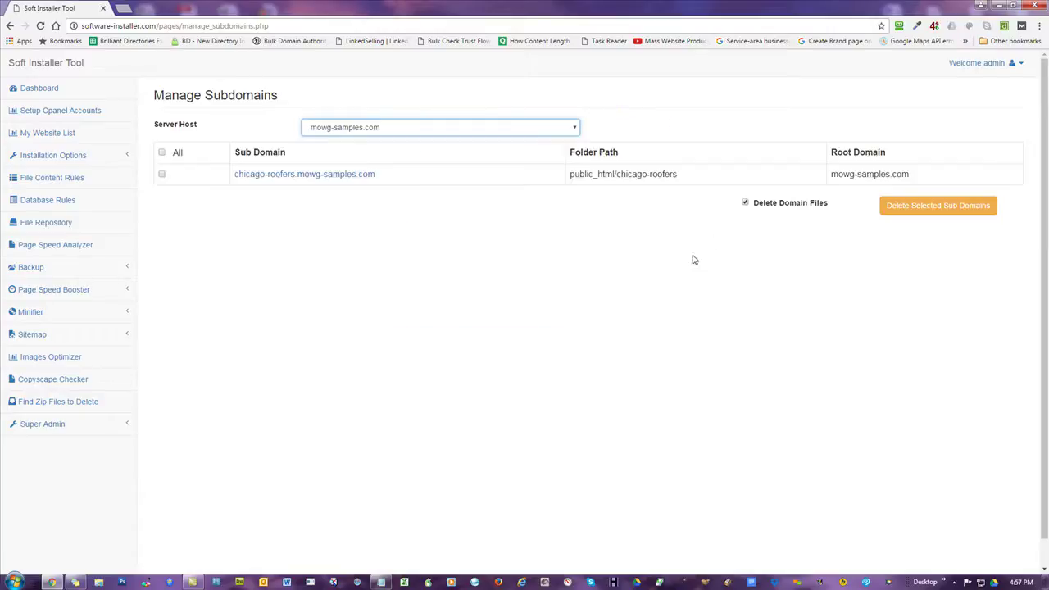
{"action": "left_click", "coordinate": [162, 152]}
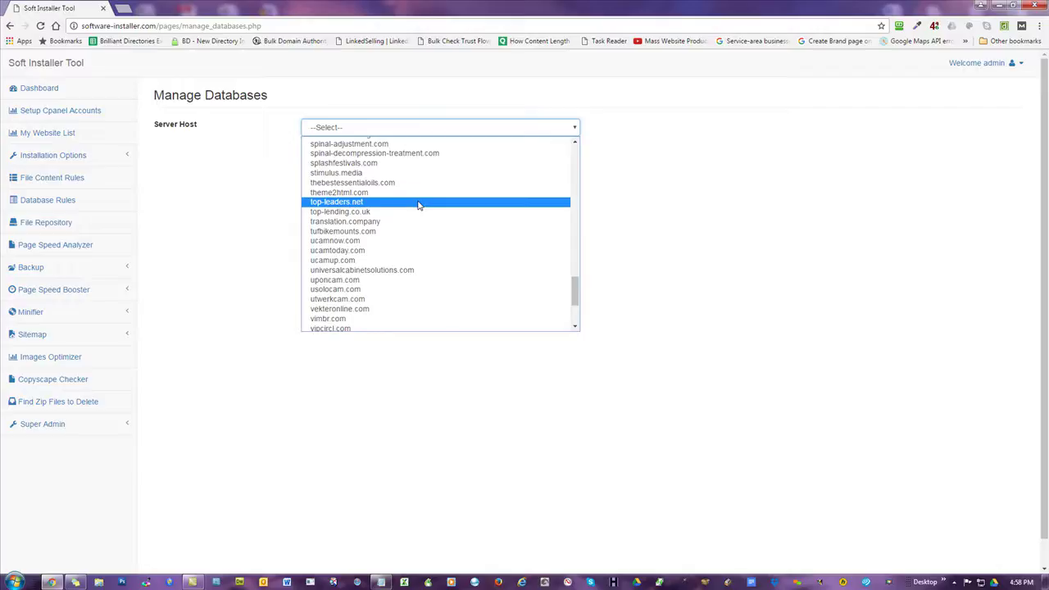
Open Manage Databases again and list the databases and users of the server host arboristservice.info.
{"action": "scroll", "coordinate": [418, 205], "scroll_direction": "down", "scroll_amount": 3}
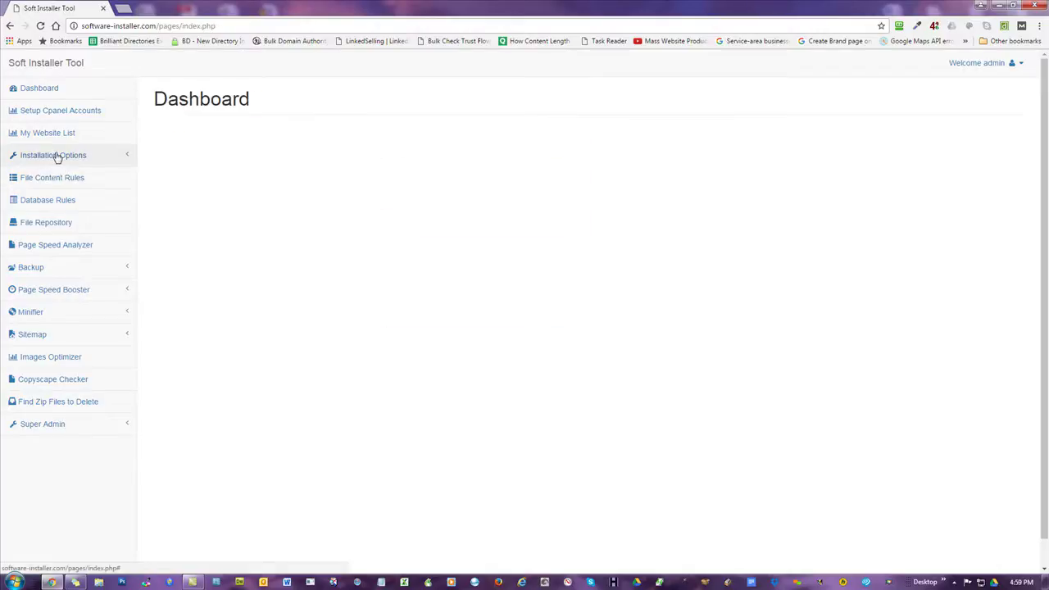
{"action": "left_click", "coordinate": [54, 154]}
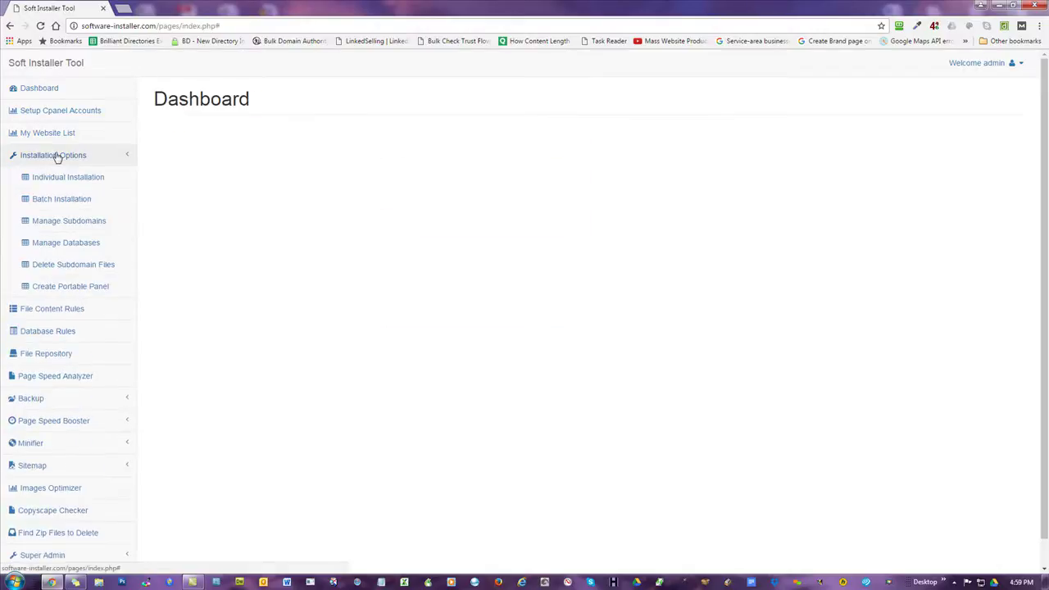
{"action": "left_click", "coordinate": [78, 243]}
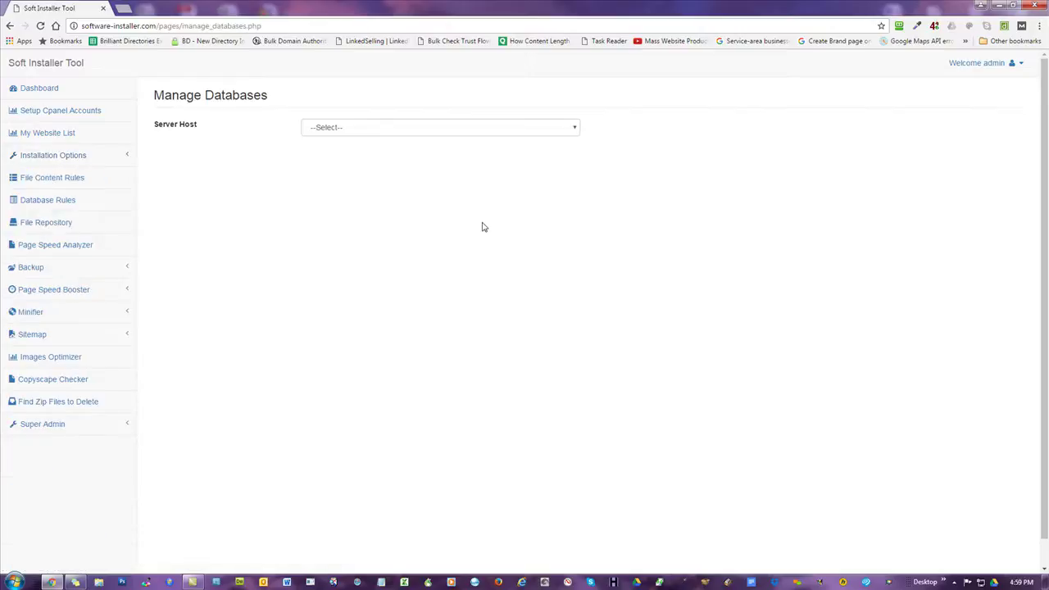
{"action": "left_click", "coordinate": [410, 129]}
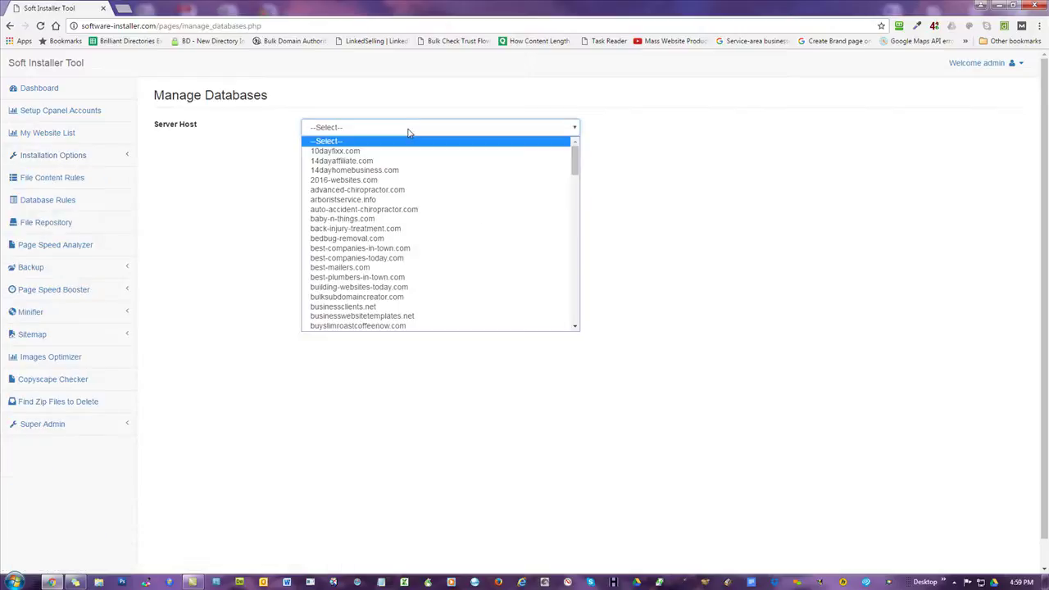
{"action": "left_click", "coordinate": [390, 201]}
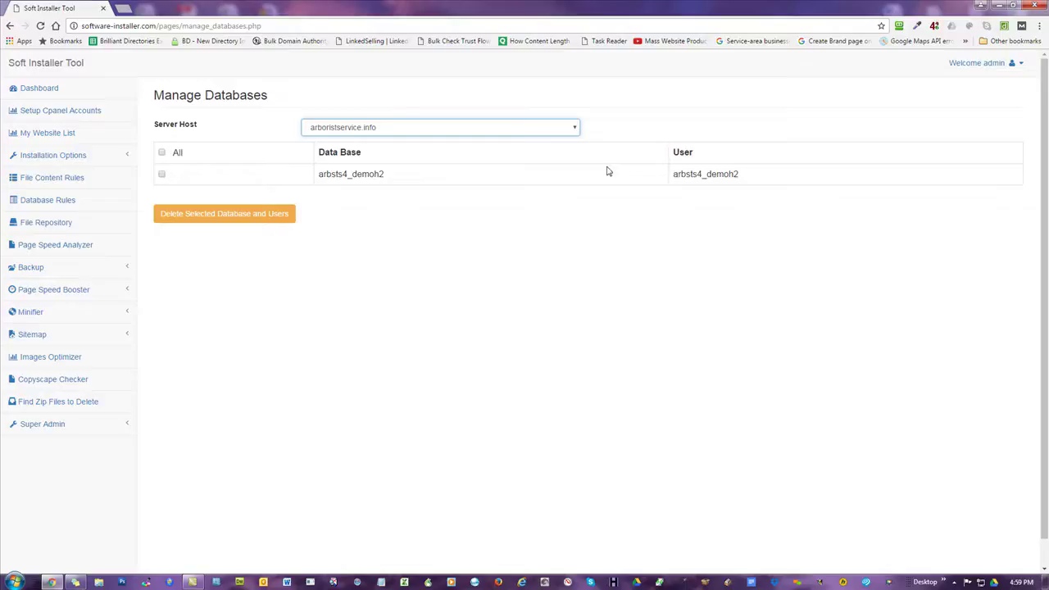
List the databases and users of auto-accident-chiropractor.com, baby-n-things.com and buywholesaleoil.com in turn.
{"action": "left_click", "coordinate": [379, 129]}
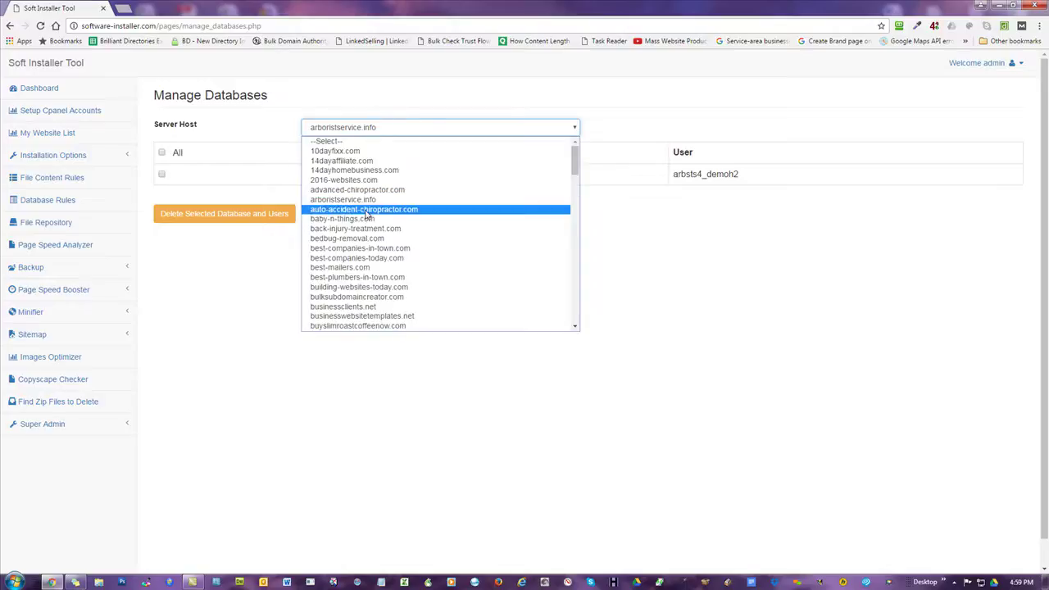
{"action": "left_click", "coordinate": [367, 210]}
{"action": "left_click", "coordinate": [384, 129]}
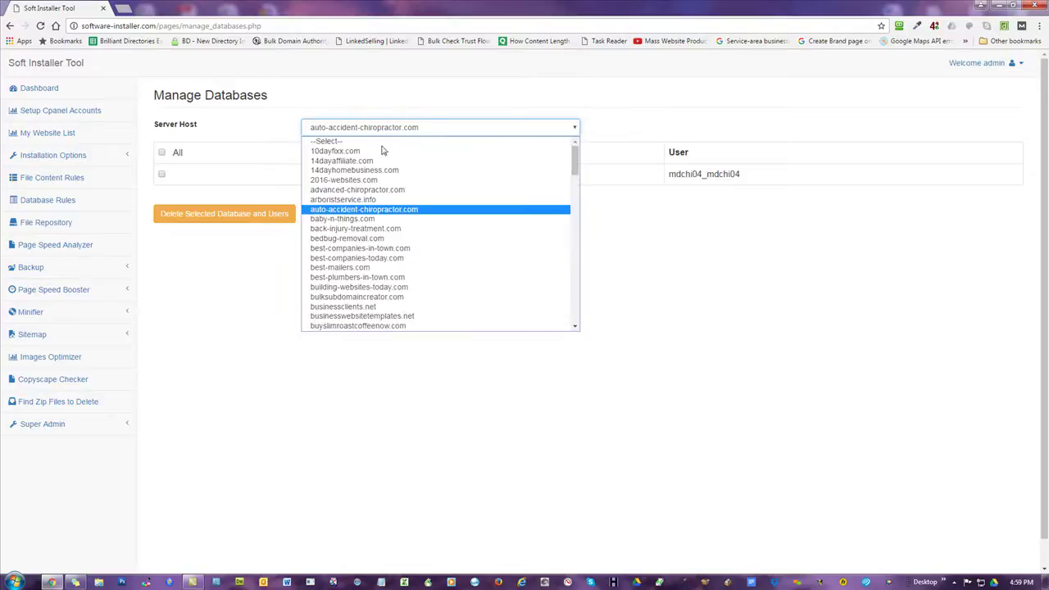
{"action": "left_click", "coordinate": [359, 219]}
{"action": "left_click", "coordinate": [369, 129]}
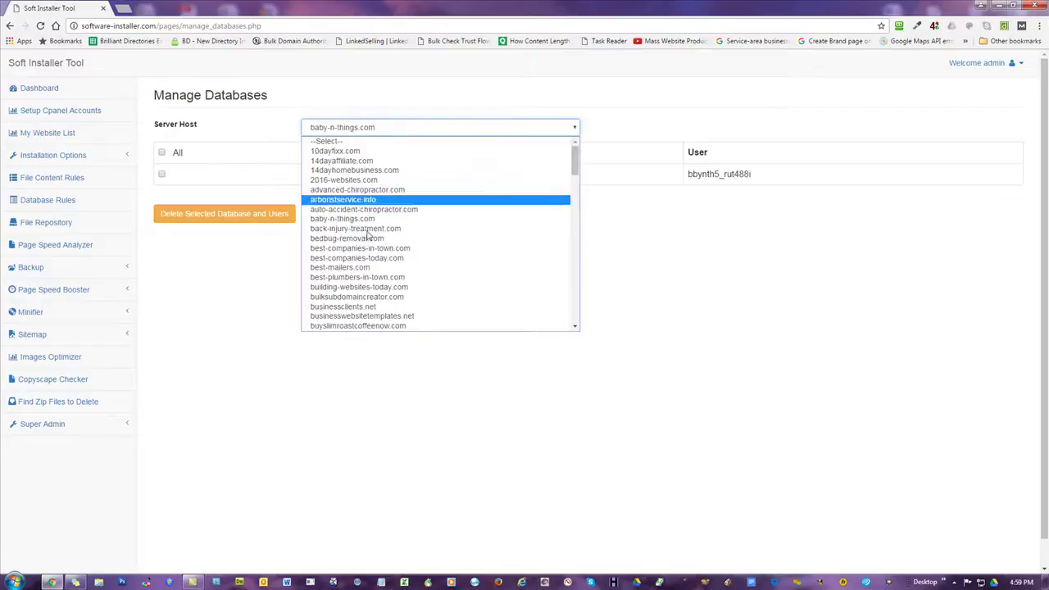
{"action": "scroll", "coordinate": [368, 234], "scroll_direction": "down", "scroll_amount": 3}
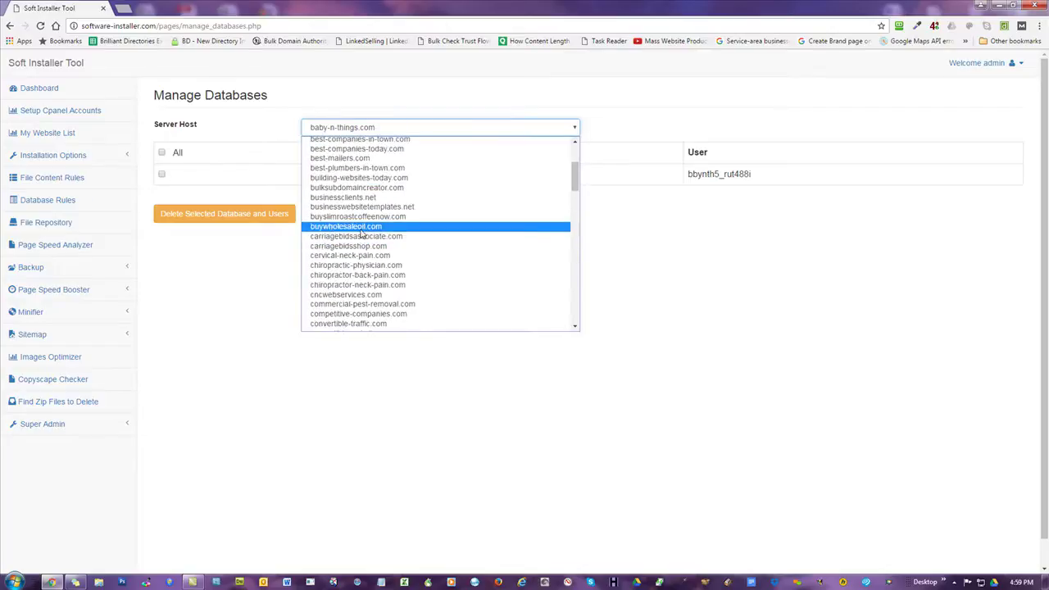
{"action": "left_click", "coordinate": [354, 226]}
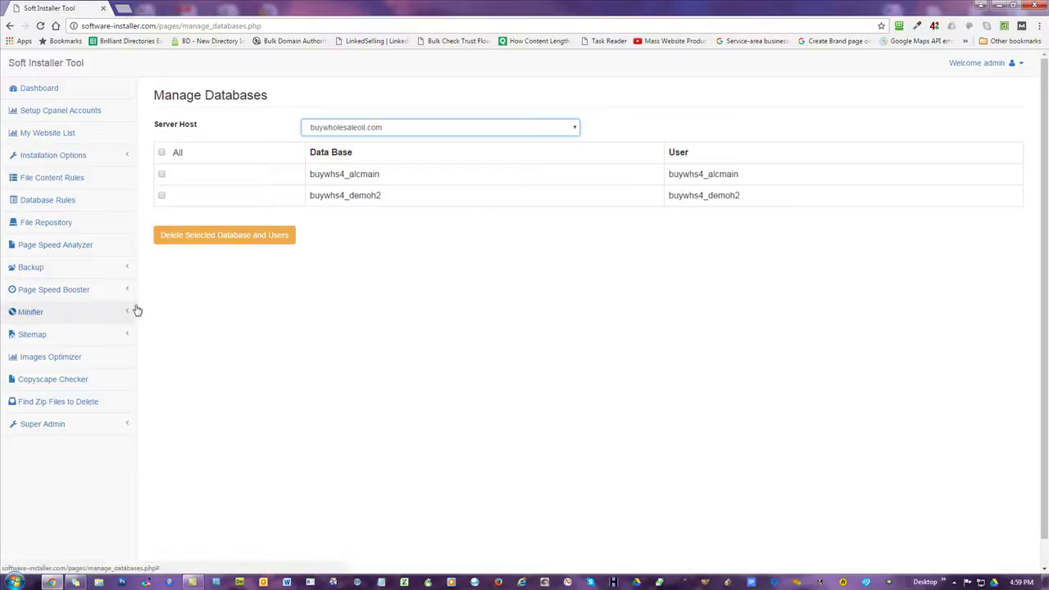
Open Manage Subdomains and list the subdomains of the server host theme2html.com.
{"action": "left_click", "coordinate": [75, 156]}
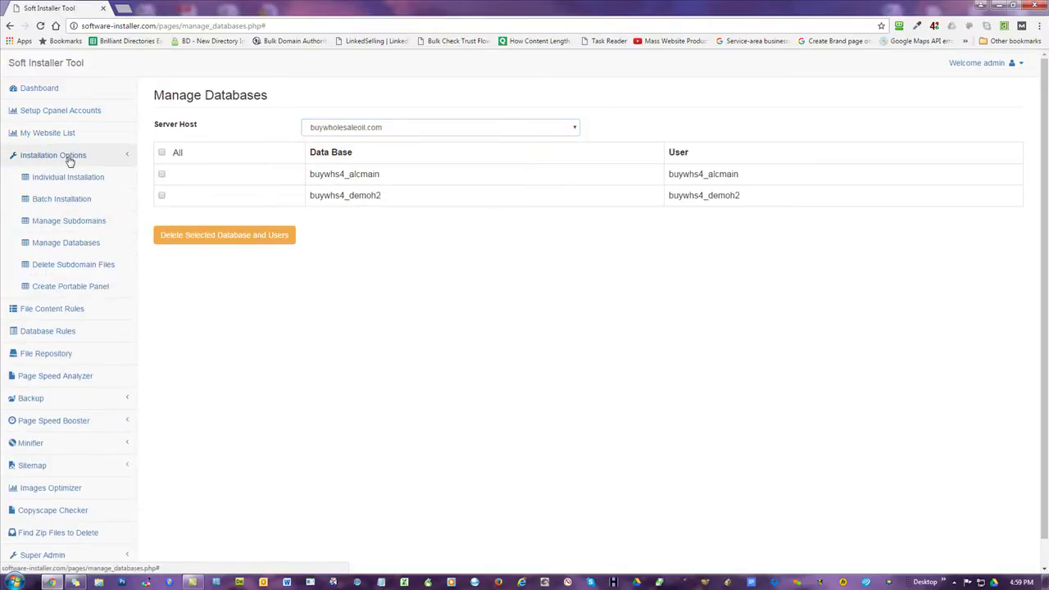
{"action": "left_click", "coordinate": [72, 226]}
{"action": "left_click", "coordinate": [402, 130]}
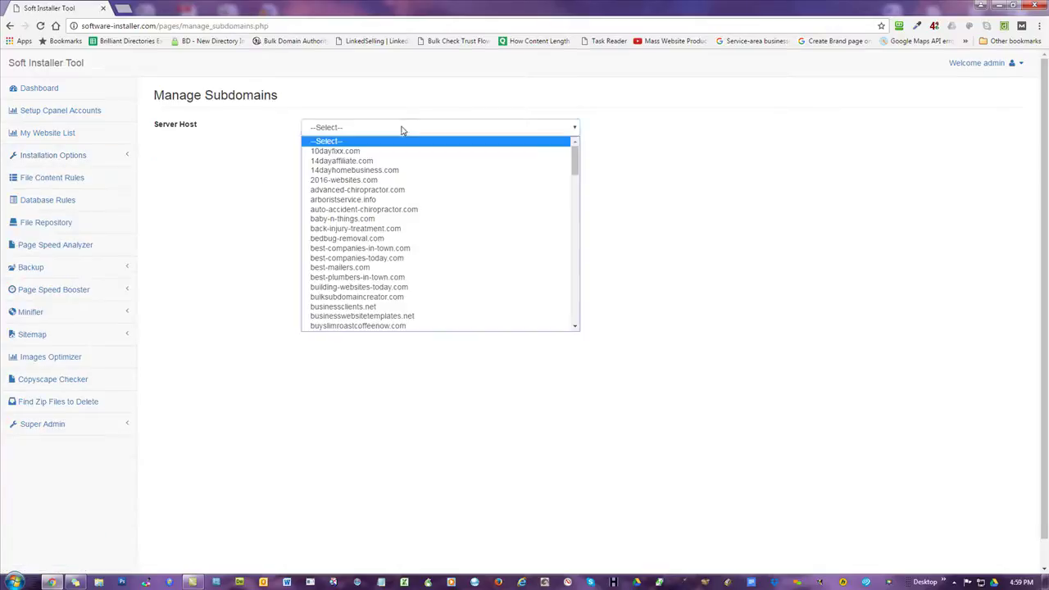
{"action": "scroll", "coordinate": [424, 205], "scroll_direction": "down", "scroll_amount": 15}
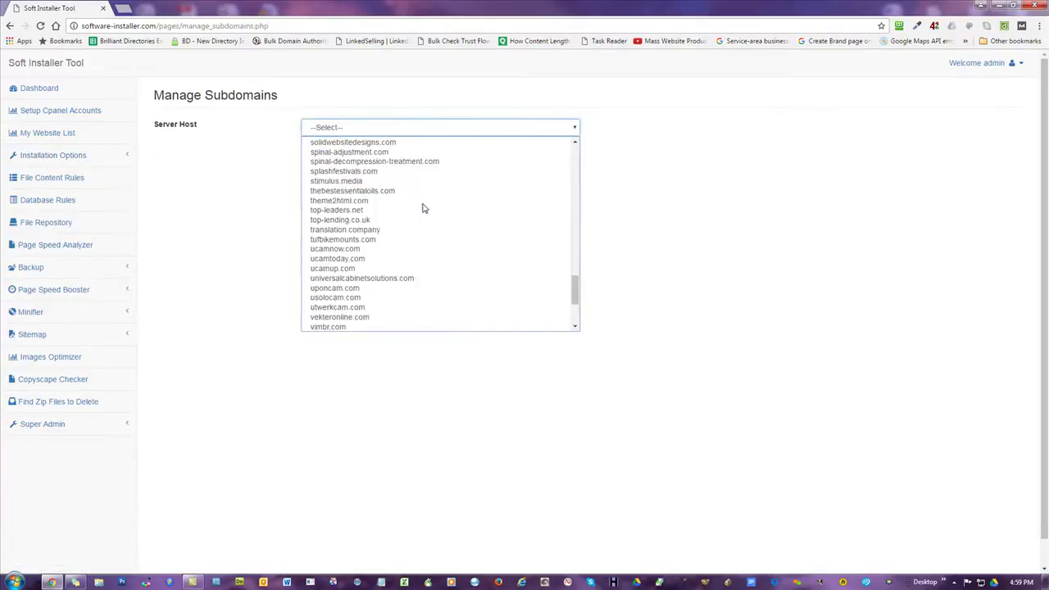
{"action": "left_click", "coordinate": [352, 189]}
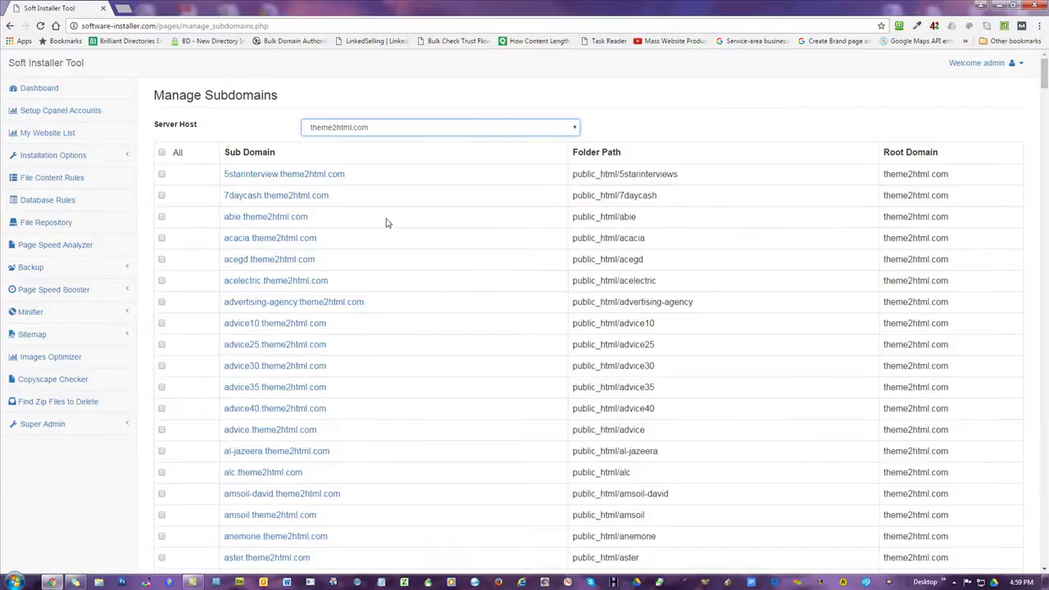
Look through the list of theme2html.com subdomains and select all of them.
{"action": "scroll", "coordinate": [668, 197], "scroll_direction": "down", "scroll_amount": 1}
{"action": "scroll", "coordinate": [622, 221], "scroll_direction": "down", "scroll_amount": 1}
{"action": "scroll", "coordinate": [401, 237], "scroll_direction": "up", "scroll_amount": 3}
{"action": "left_click_drag", "start_coordinate": [1043, 73], "coordinate": [1016, 59]}
{"action": "scroll", "coordinate": [252, 219], "scroll_direction": "down", "scroll_amount": 1}
{"action": "scroll", "coordinate": [253, 222], "scroll_direction": "down", "scroll_amount": 2}
{"action": "scroll", "coordinate": [253, 222], "scroll_direction": "up", "scroll_amount": 3}
{"action": "scroll", "coordinate": [447, 138], "scroll_direction": "down", "scroll_amount": 1}
{"action": "scroll", "coordinate": [447, 144], "scroll_direction": "up", "scroll_amount": 1}
{"action": "left_click", "coordinate": [161, 153]}
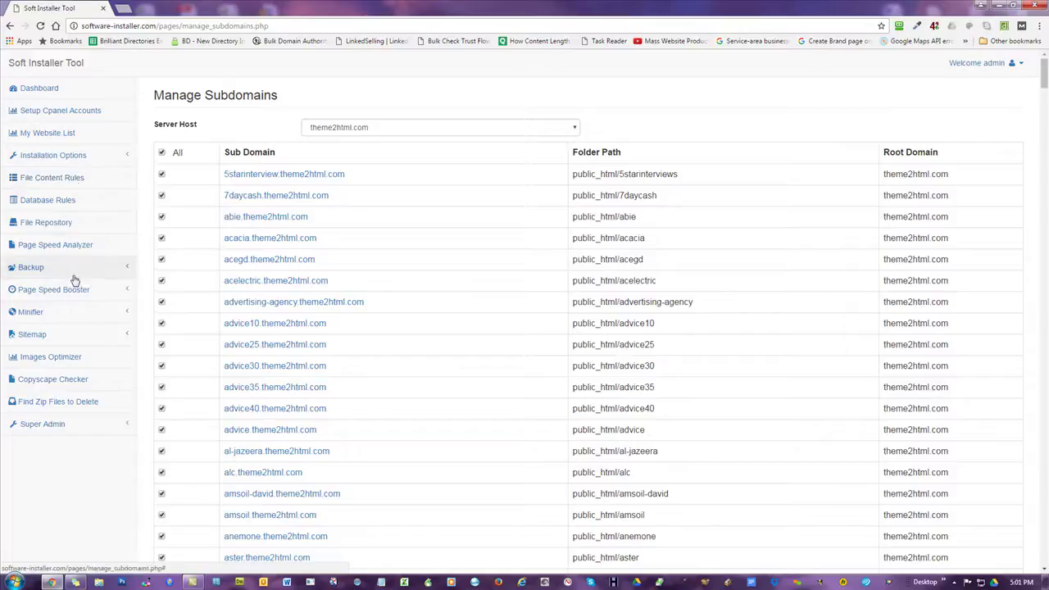
Open Manage Databases, list the databases and users of 10dayfixx.com and select all of them.
{"action": "left_click", "coordinate": [77, 157]}
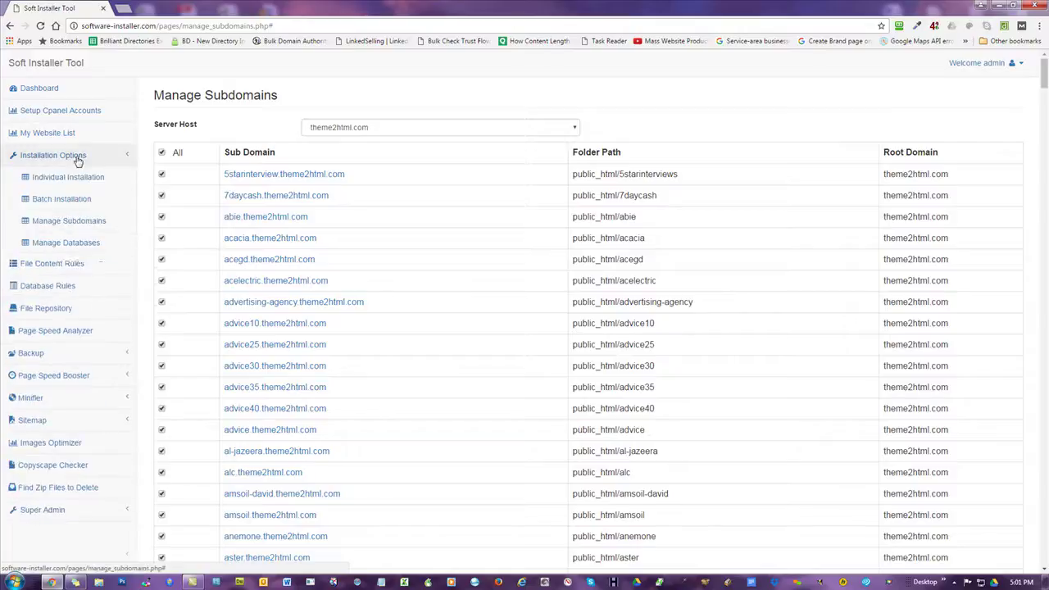
{"action": "left_click", "coordinate": [86, 243]}
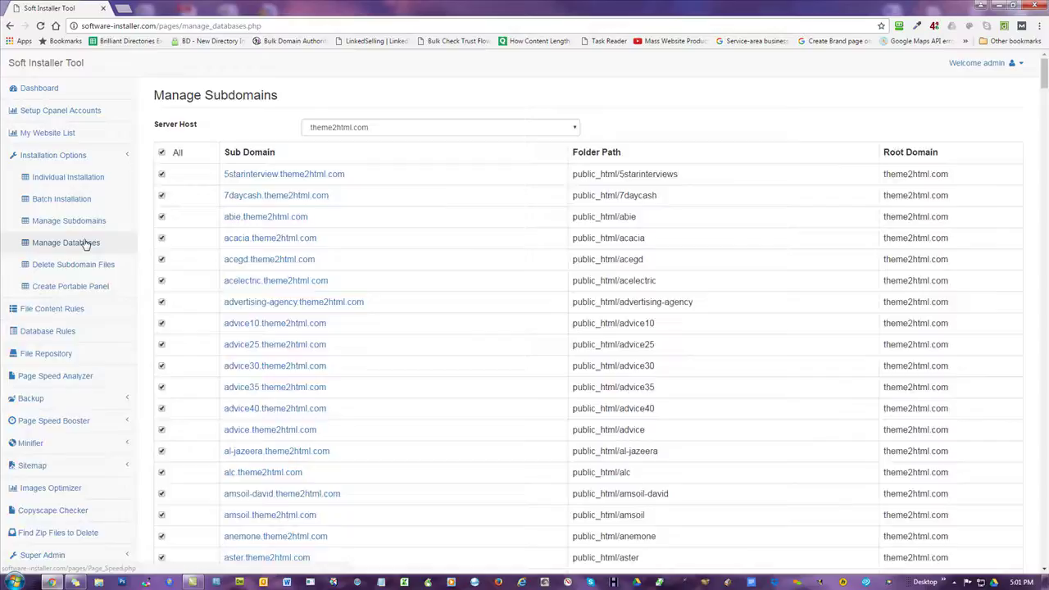
{"action": "left_click", "coordinate": [473, 129]}
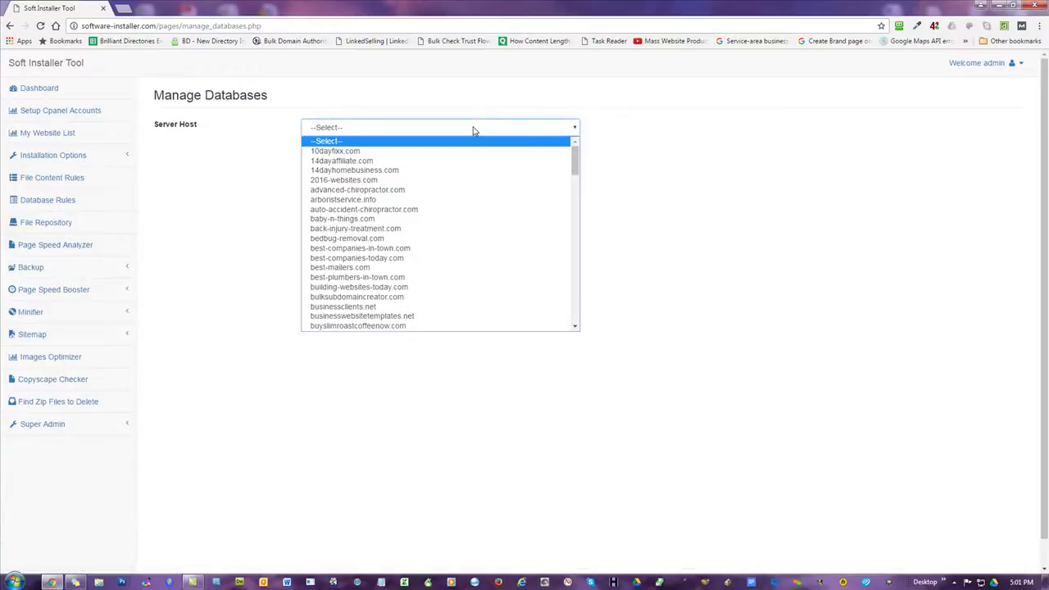
{"action": "left_click", "coordinate": [462, 152]}
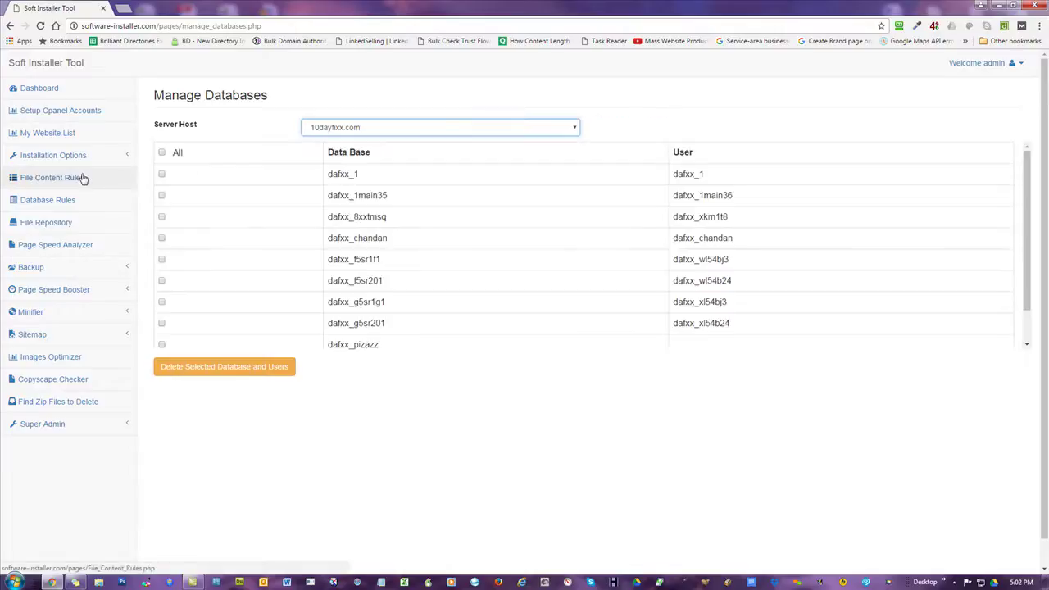
{"action": "left_click", "coordinate": [162, 152]}
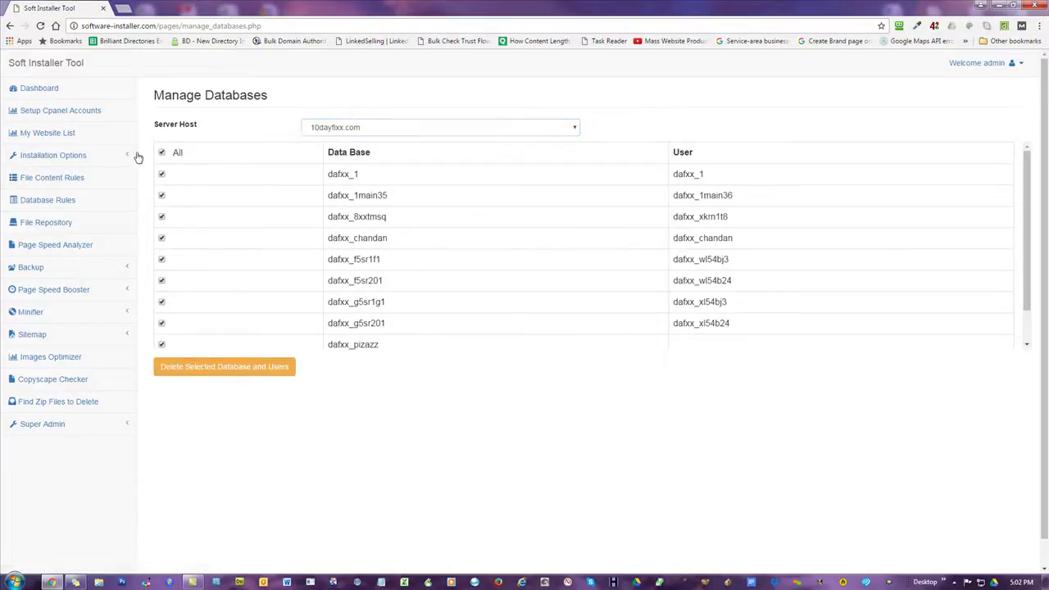
Reload the Manage Databases page so that no server host is chosen.
{"action": "left_click", "coordinate": [61, 156]}
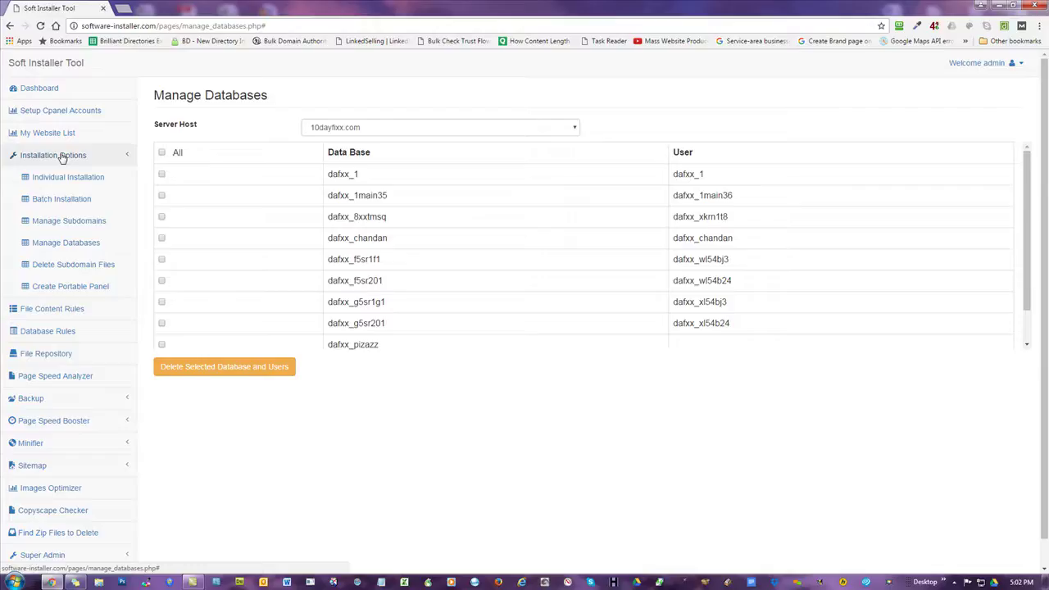
{"action": "left_click", "coordinate": [78, 245]}
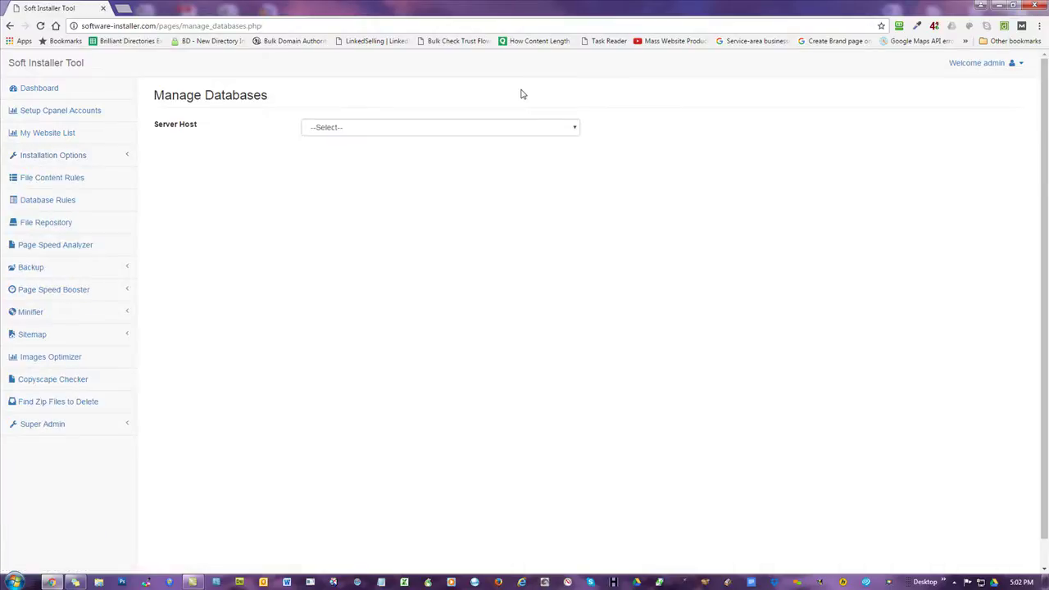